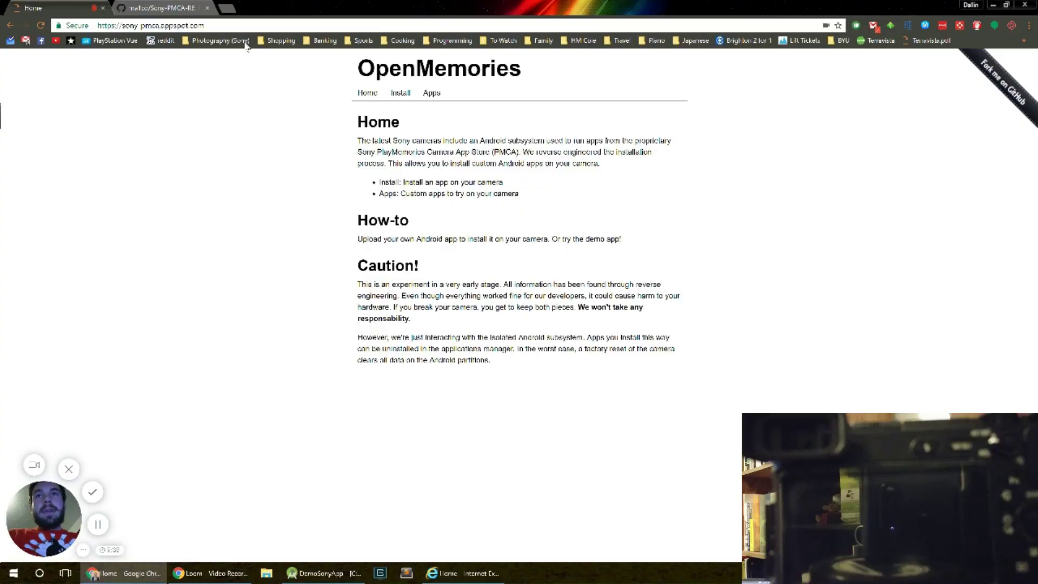
Bring up the ma1co/Sony-PMCA-RE GitHub repository page in the second tab.
left_click_drag(205, 26, 74, 15)
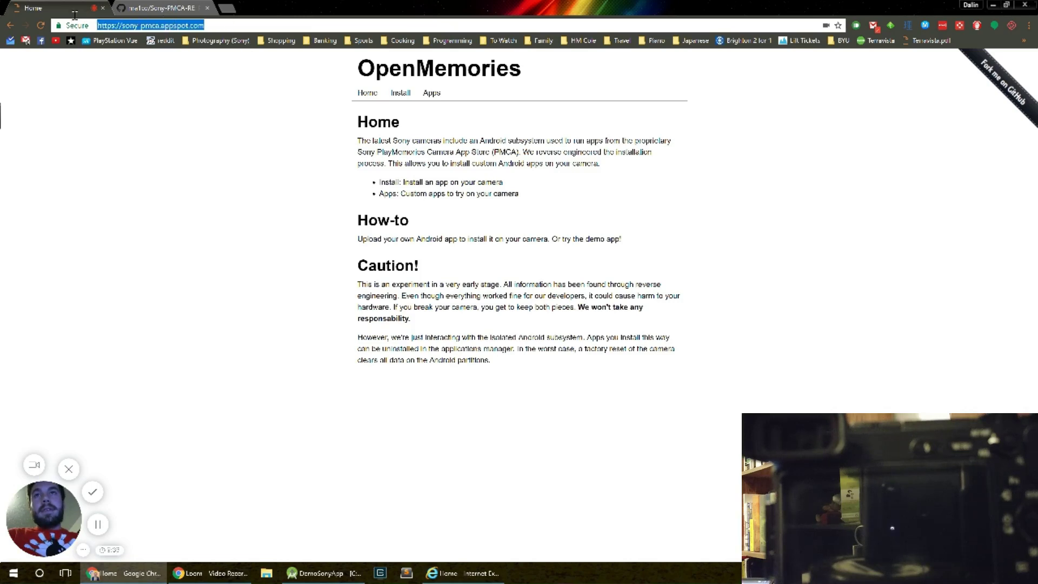
left_click(320, 185)
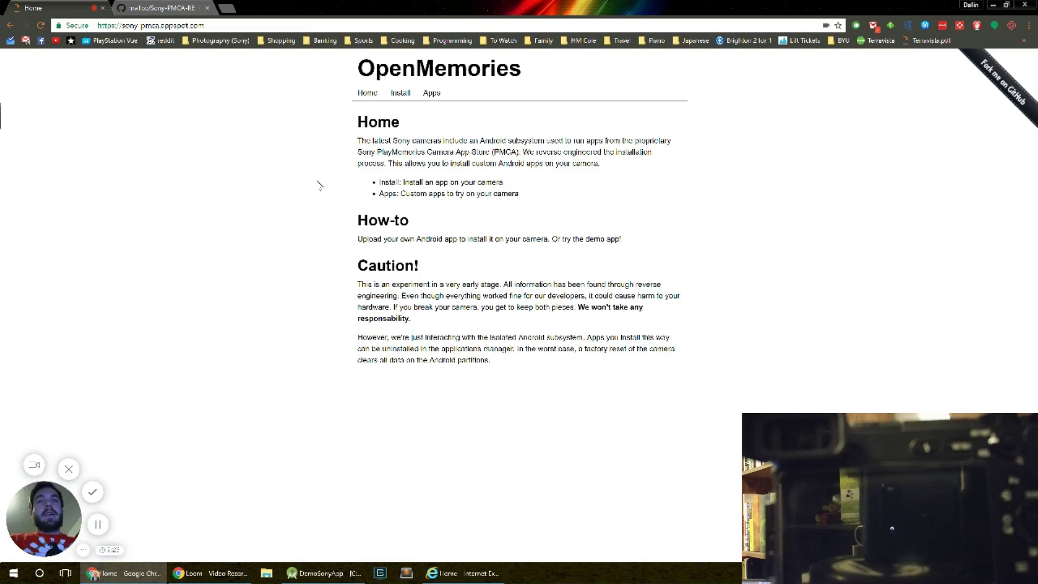
left_click(187, 9)
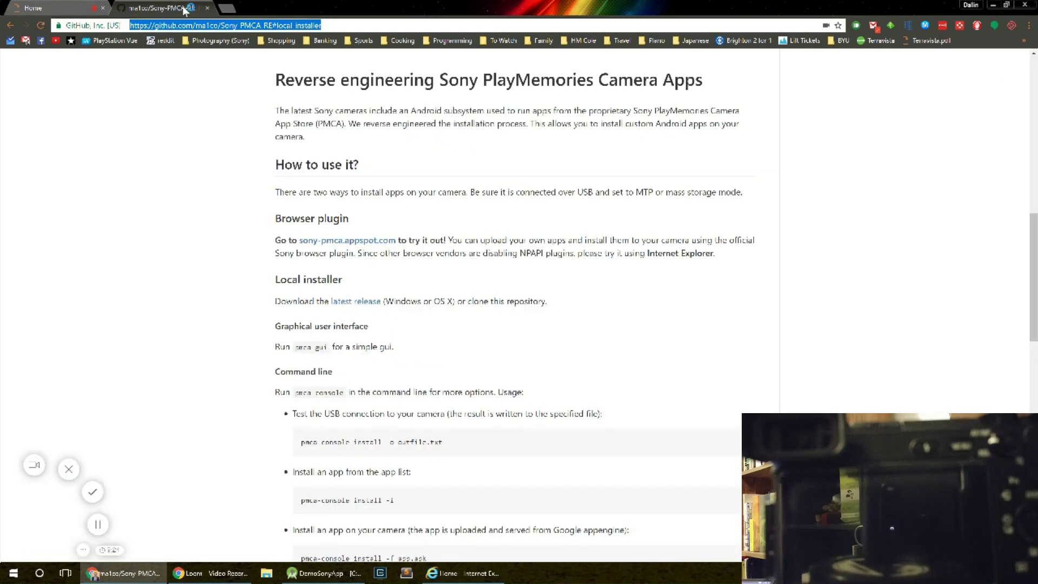
left_click(184, 25)
Read through the README on installing camera apps, then return to the OpenMemories home tab.
scroll(224, 197, "up", 10)
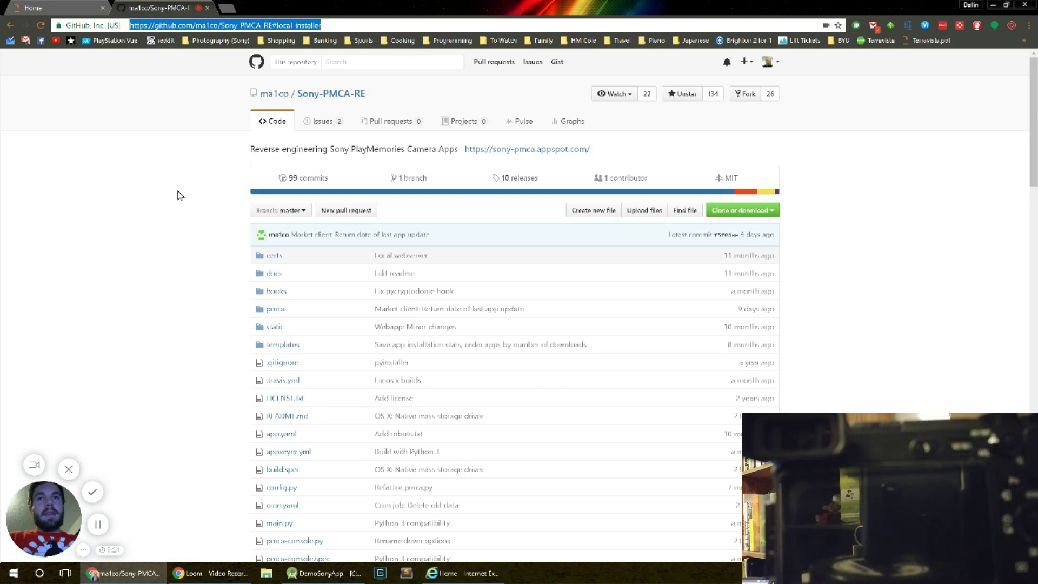
scroll(180, 195, "down", 9)
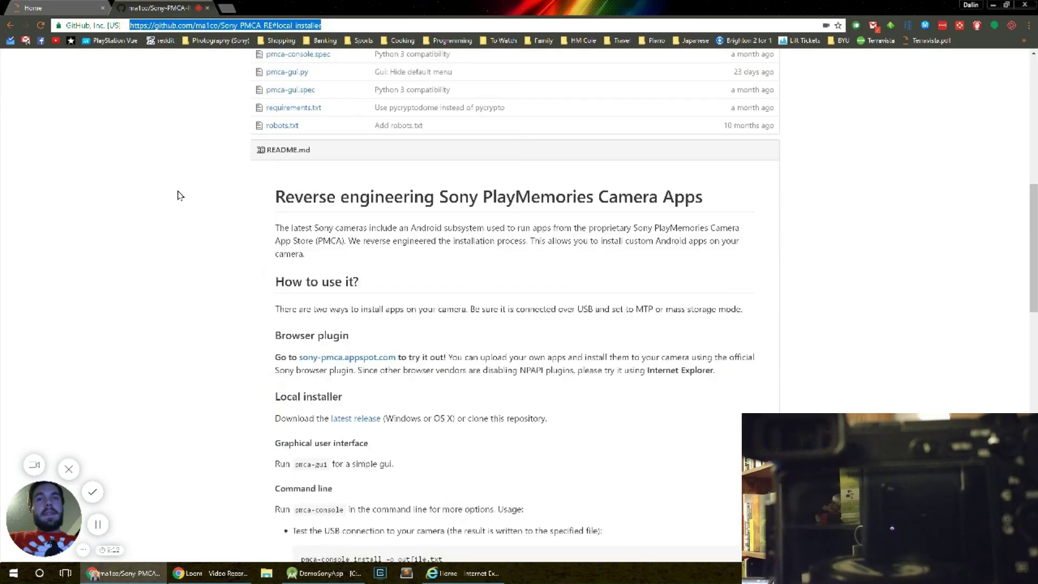
scroll(180, 195, "down", 2)
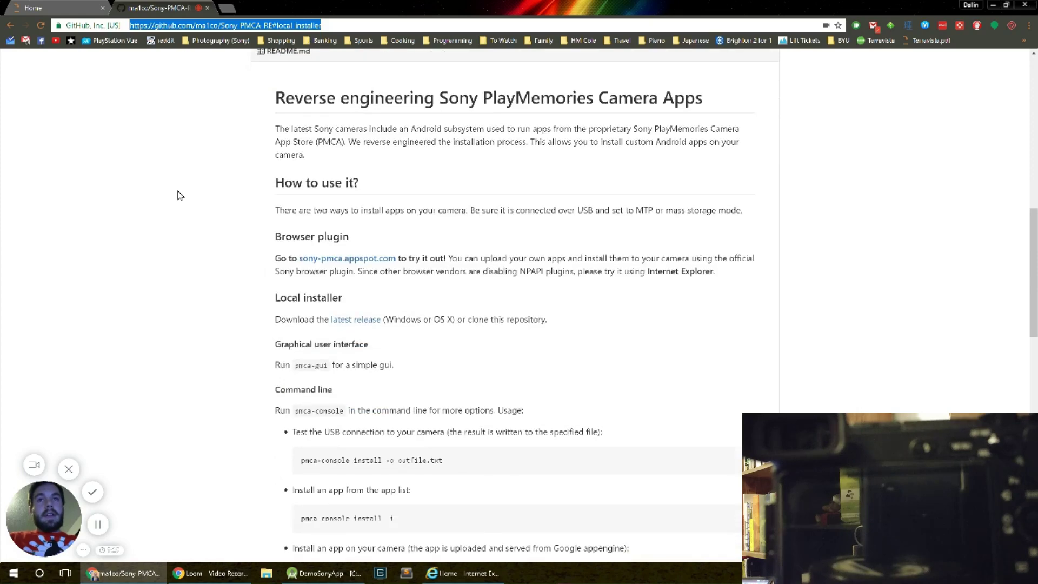
scroll(180, 195, "down", 2)
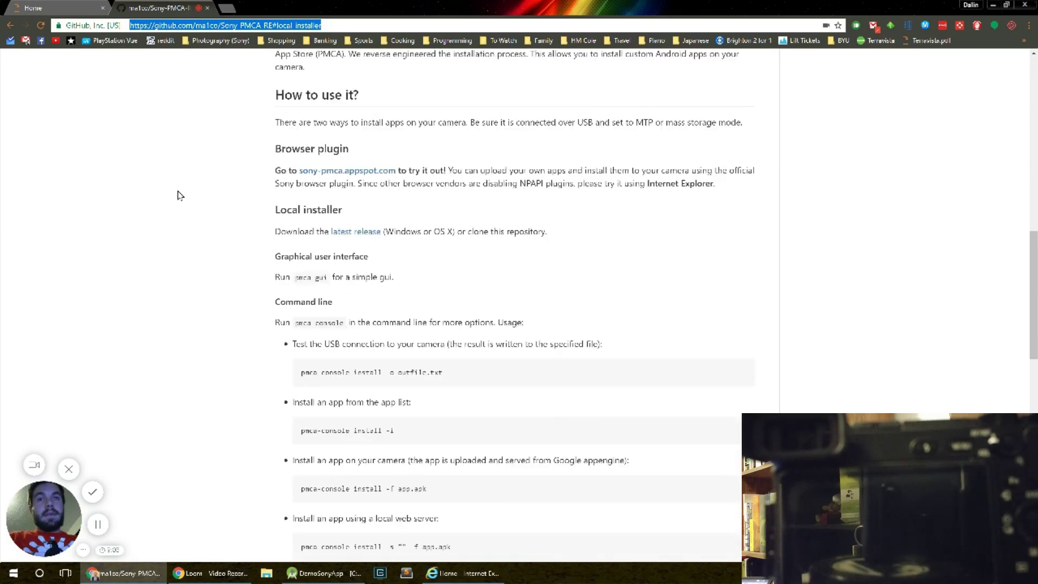
scroll(180, 195, "down", 10)
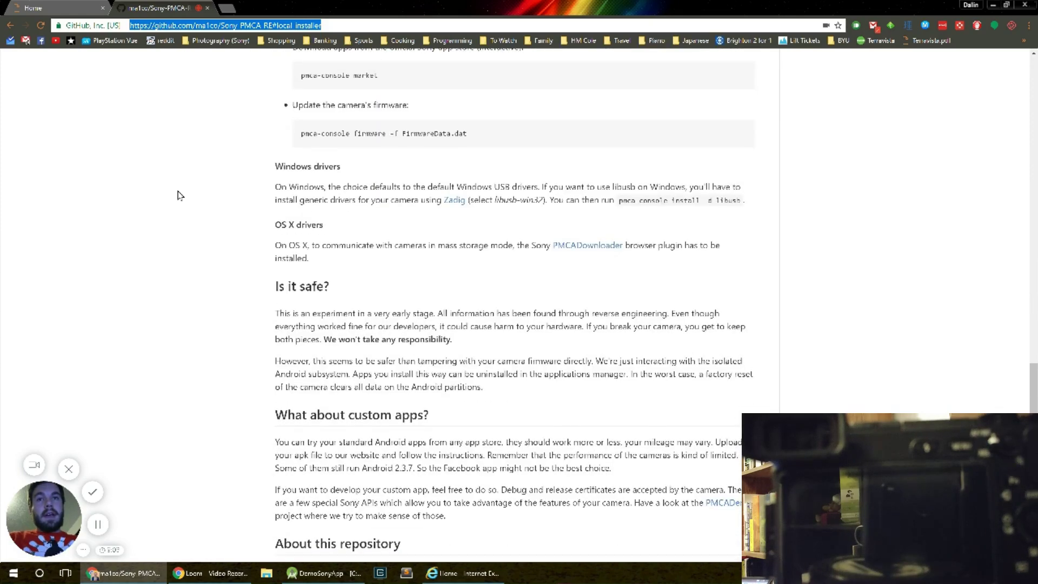
scroll(180, 195, "down", 4)
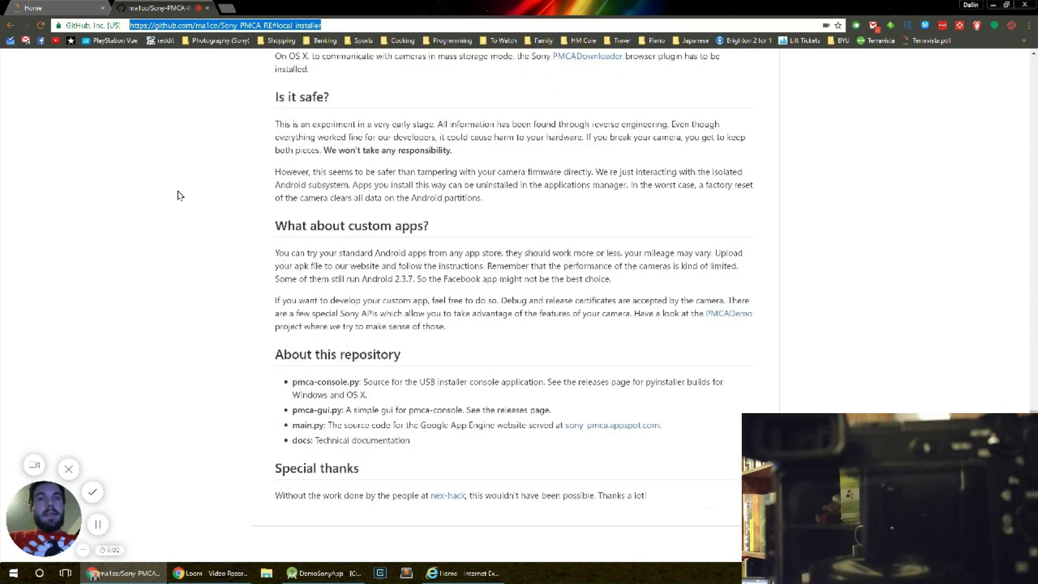
scroll(180, 196, "up", 18)
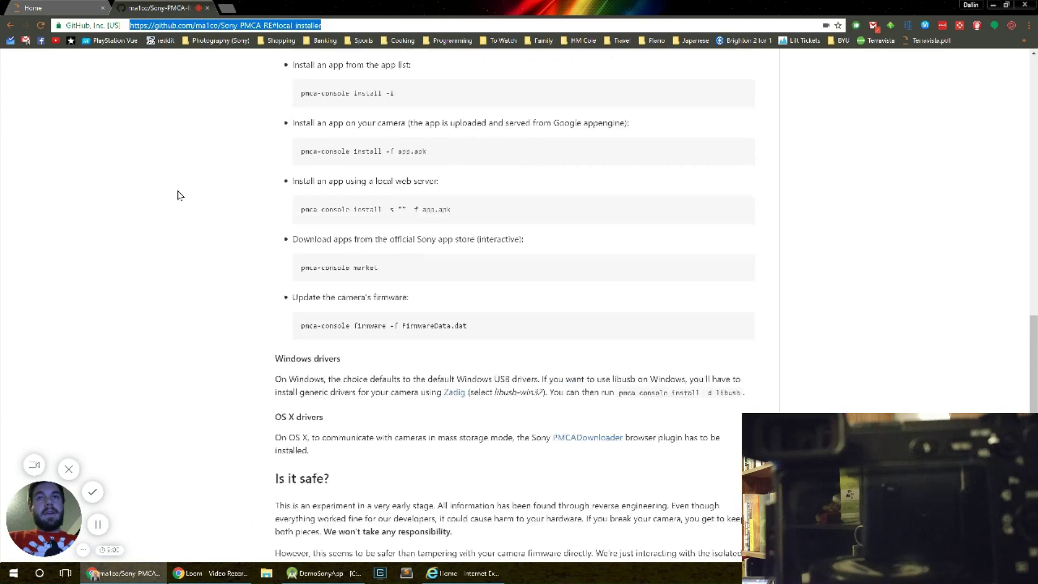
left_click(108, 6)
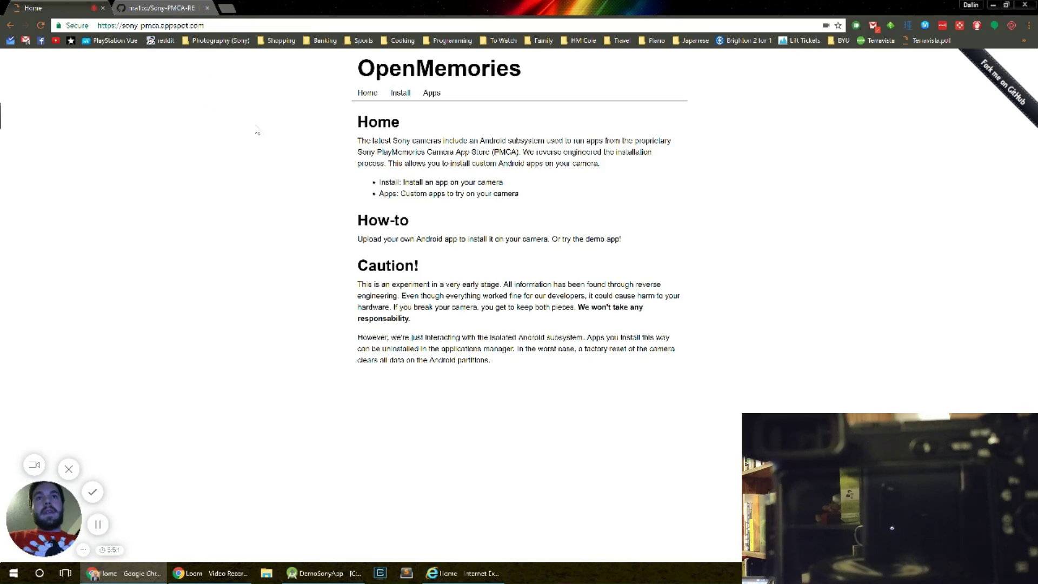
From the OpenMemories Apps list, check the first app's author and open BetterManual's USB Communication page.
left_click(387, 196)
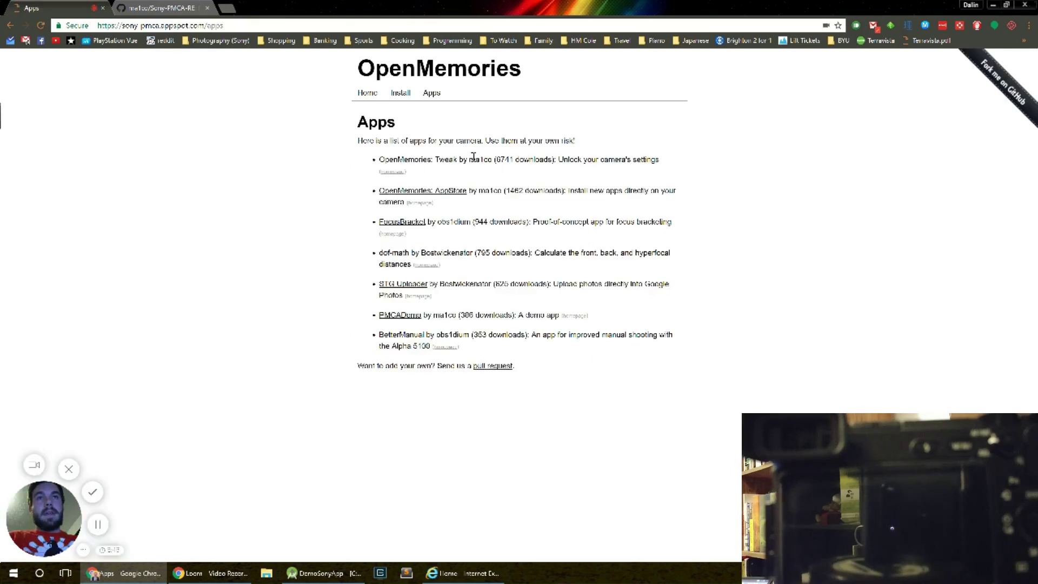
left_click_drag(469, 159, 490, 159)
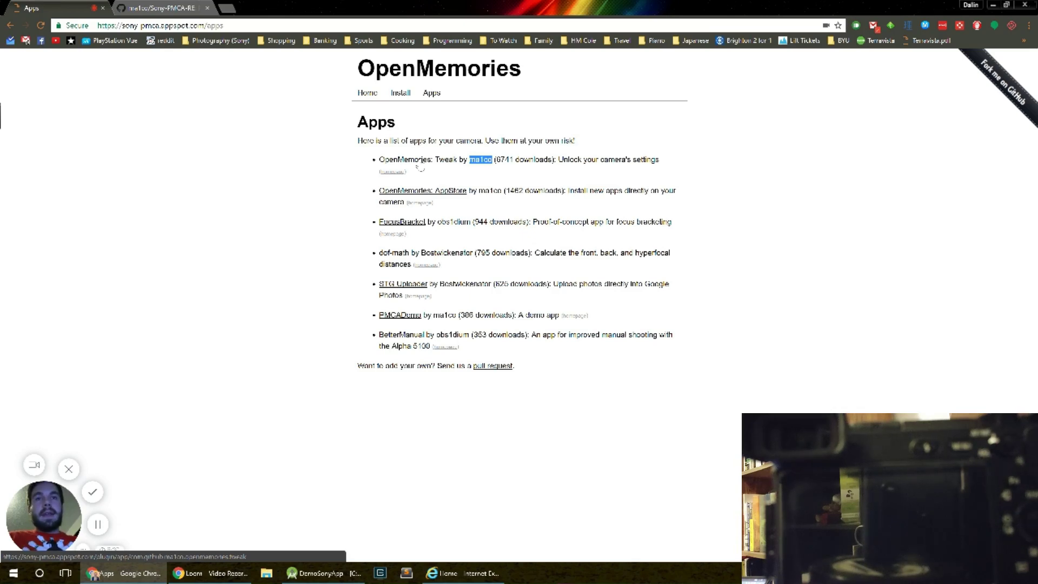
left_click(368, 334)
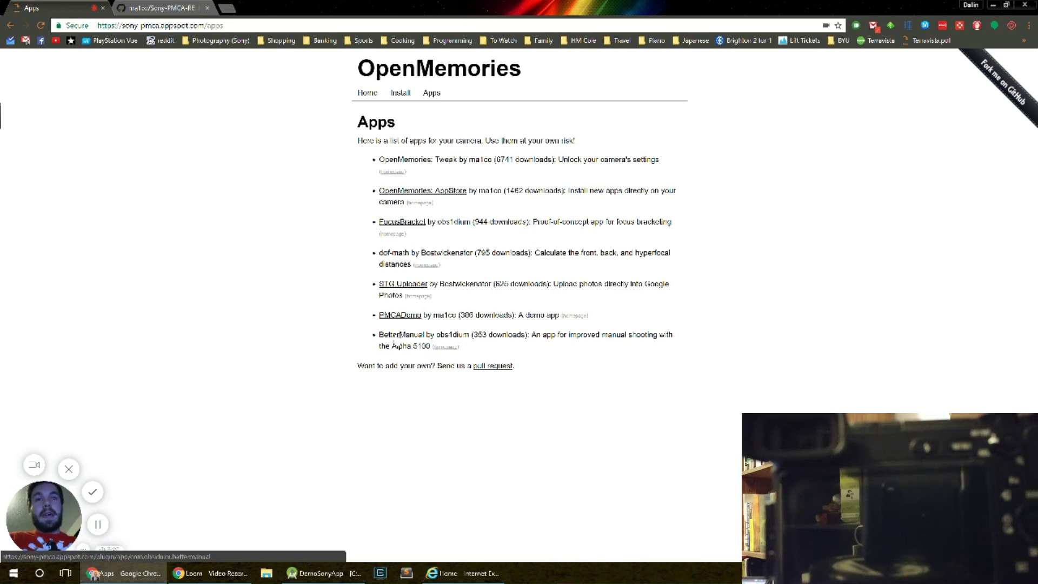
left_click(399, 335)
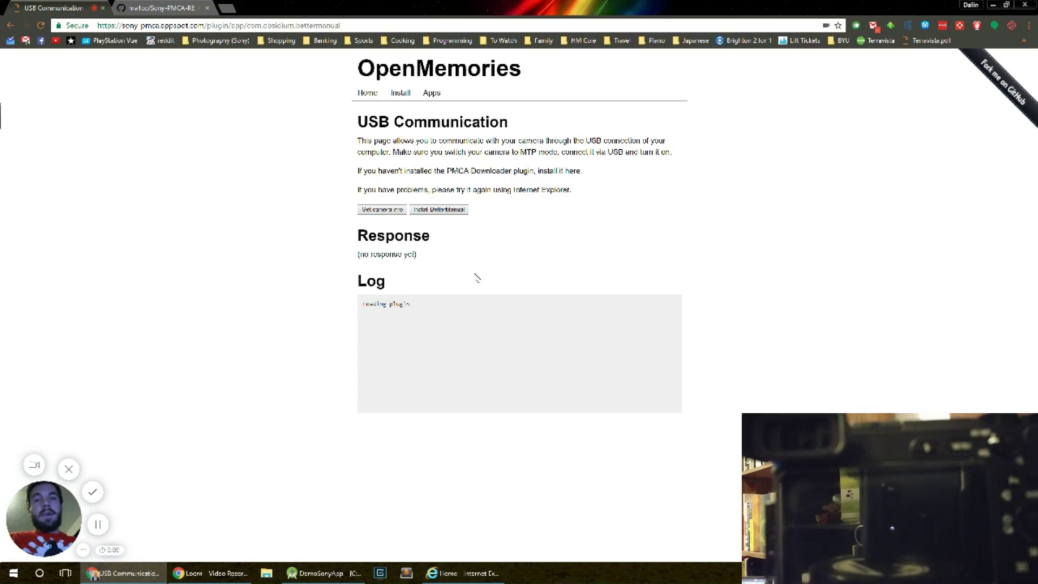
Switch to the OpenMemories home page open in Internet Explorer.
left_click(473, 572)
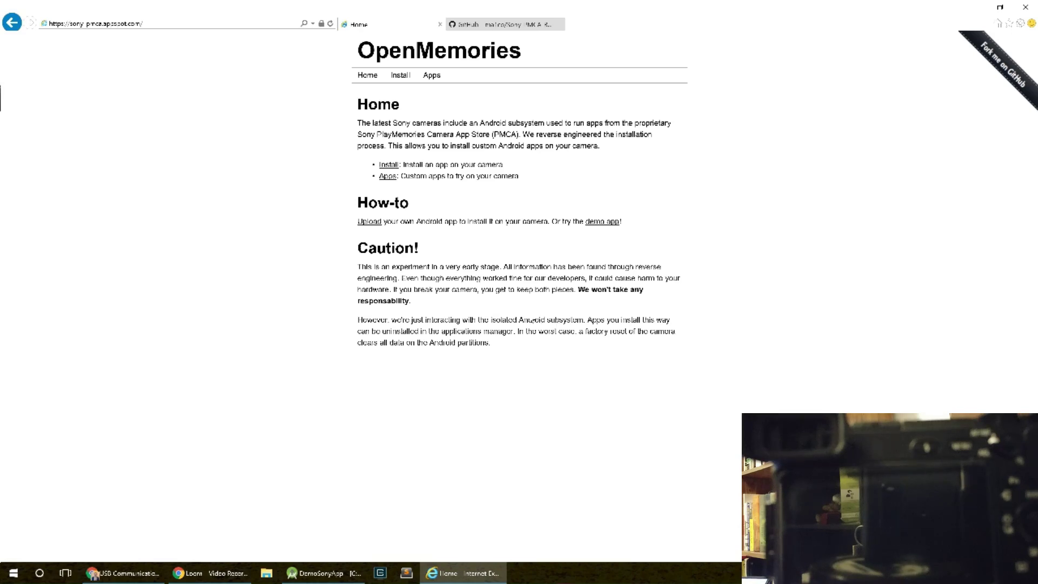
In Internet Explorer, open BetterManual from Apps, close the PMHOME (E:) window, and get camera info.
left_click(390, 179)
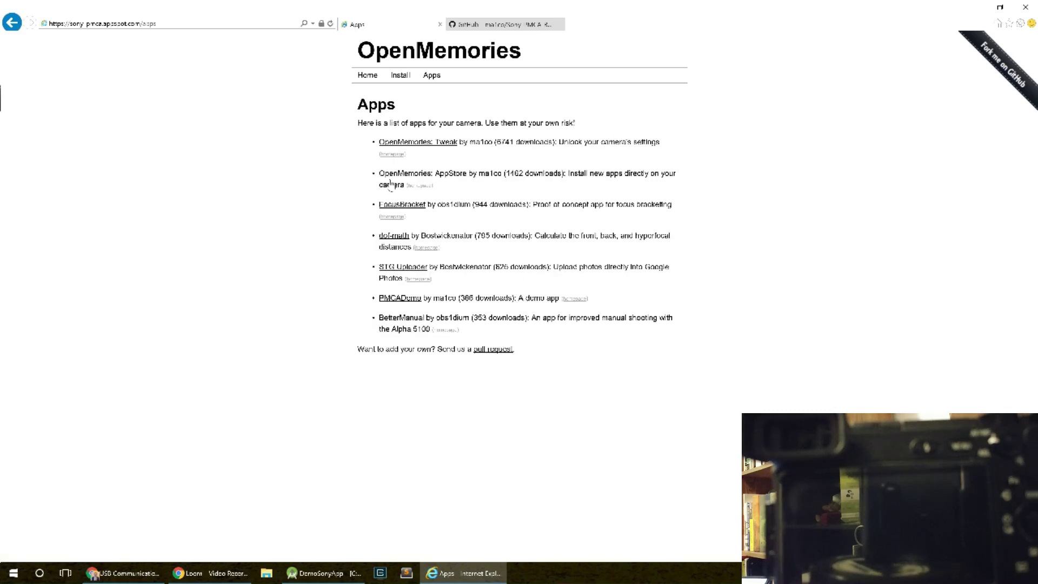
left_click(403, 323)
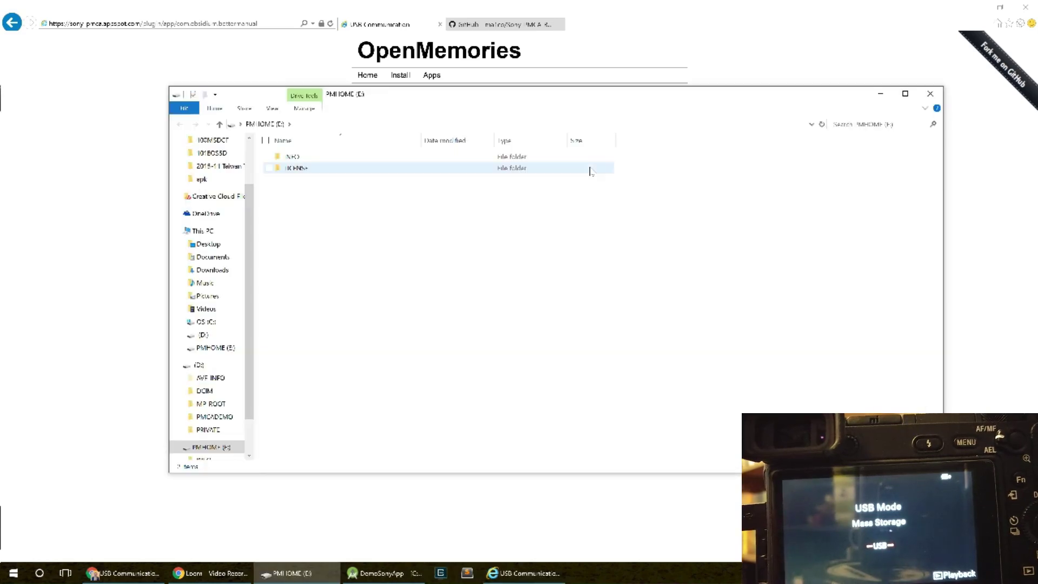
left_click(930, 95)
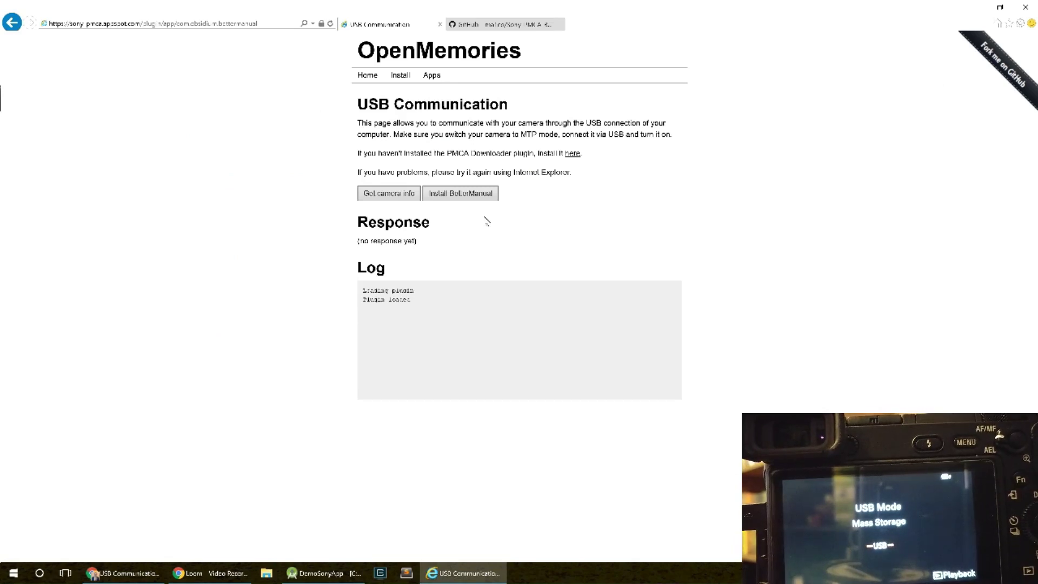
left_click(398, 198)
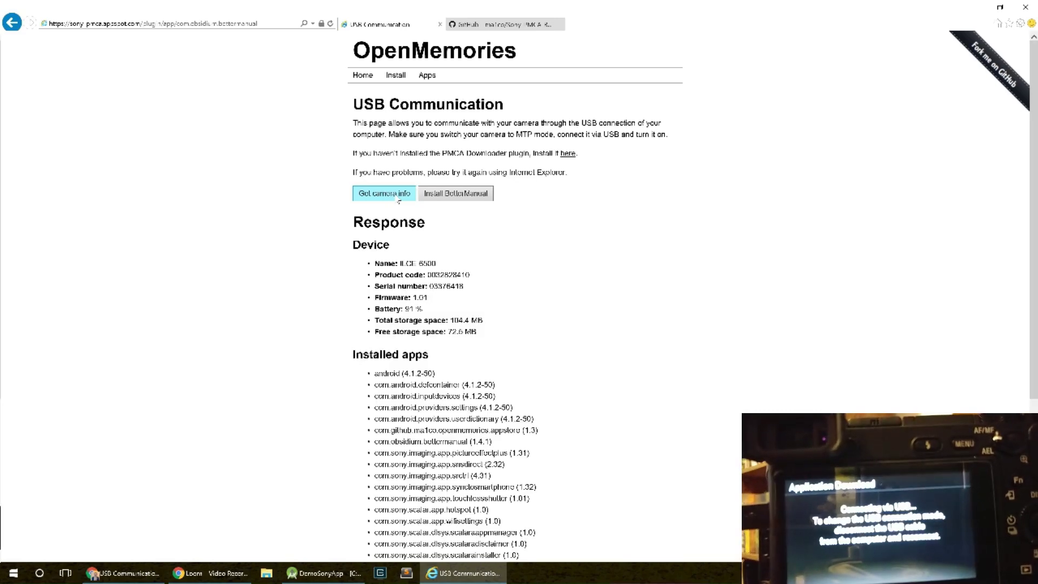
Review the ILCE-6500's free storage space and its android system version 4.1.2.
scroll(503, 271, "down", 1)
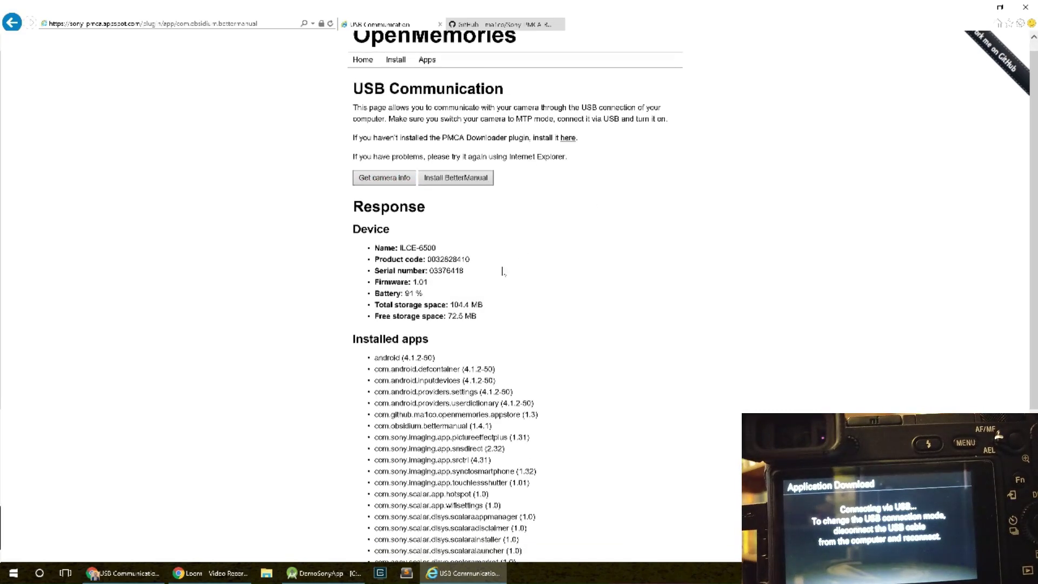
scroll(503, 271, "down", 1)
scroll(503, 272, "down", 1)
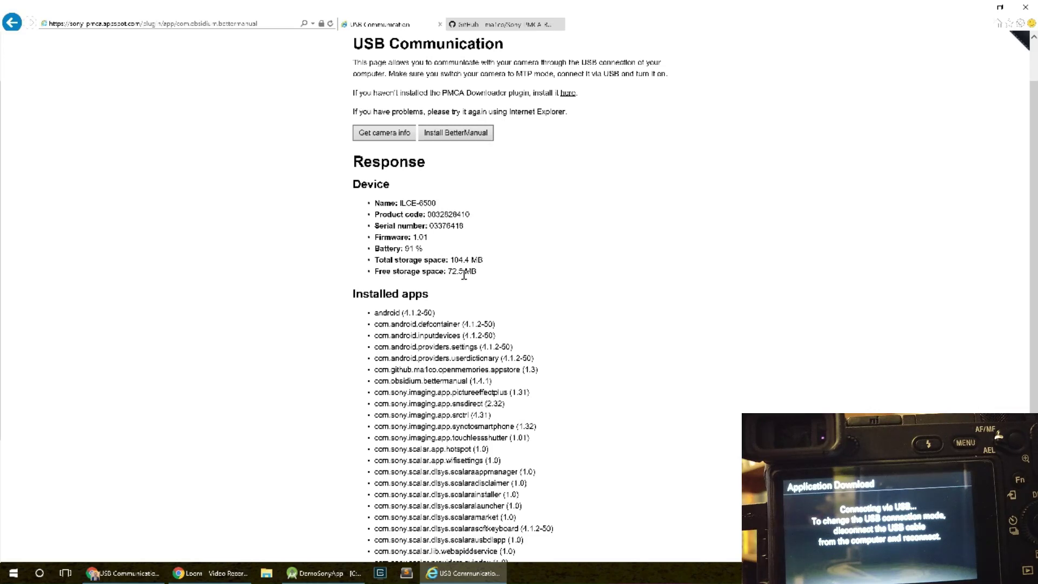
left_click_drag(480, 274, 447, 271)
left_click(482, 276)
scroll(535, 290, "down", 1)
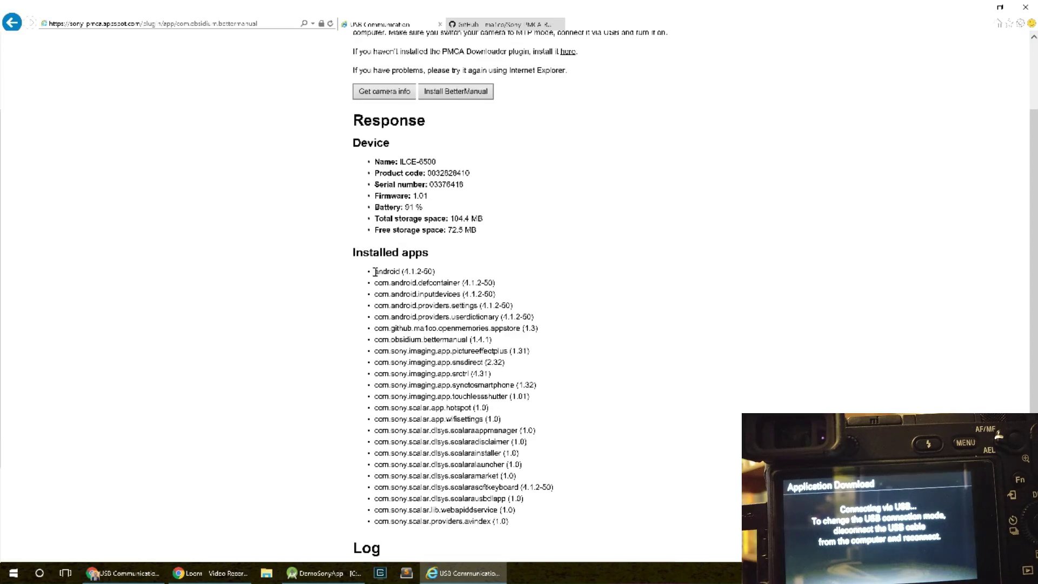
left_click_drag(371, 273, 451, 275)
left_click(445, 276)
left_click_drag(405, 273, 422, 273)
left_click(439, 276)
Review the installed package list, locating com.obsidium.bettermanual version 1.4.1.
left_click_drag(374, 282, 595, 515)
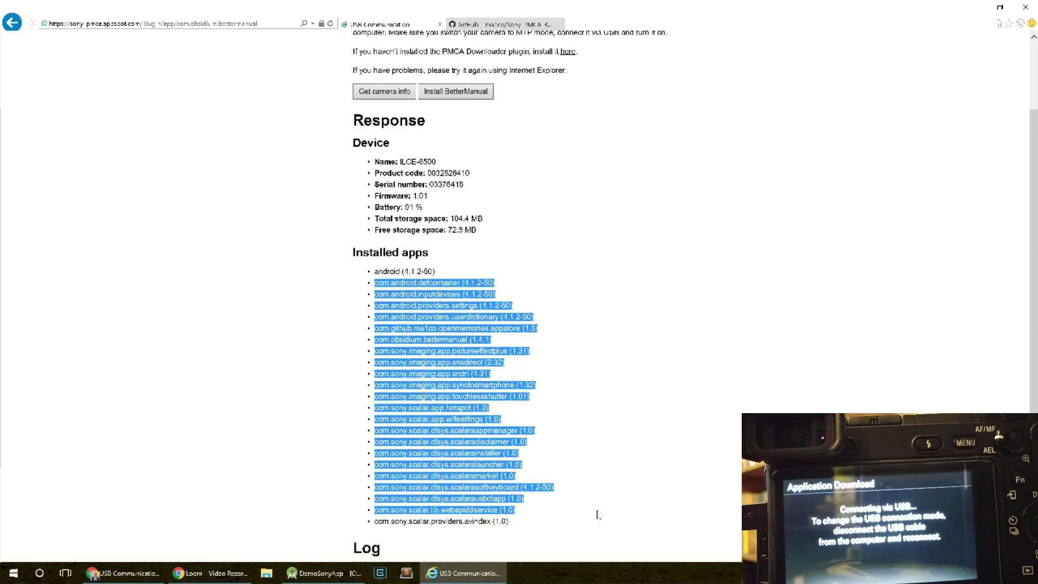
left_click(536, 458)
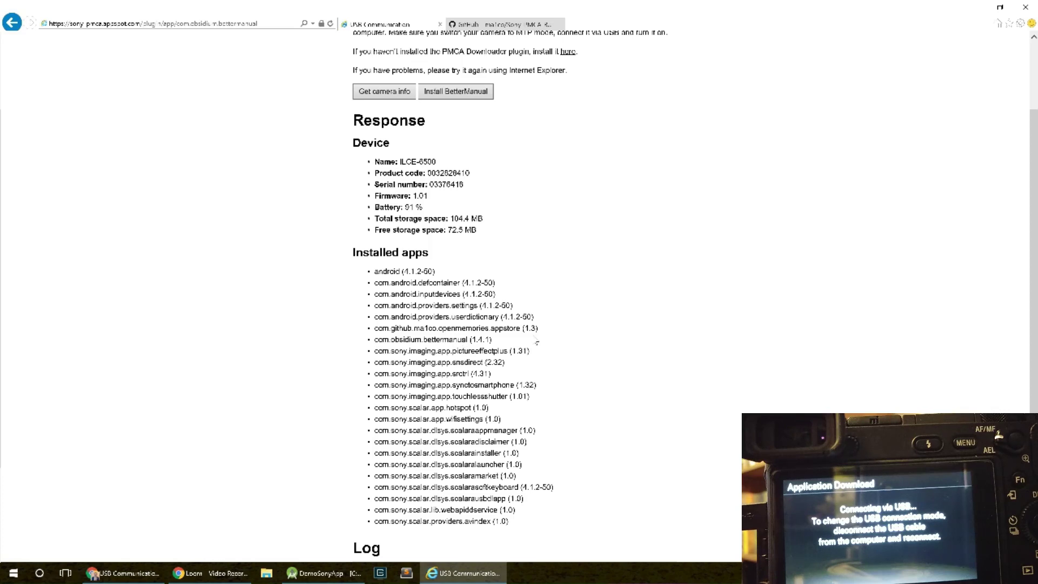
scroll(536, 342, "down", 1)
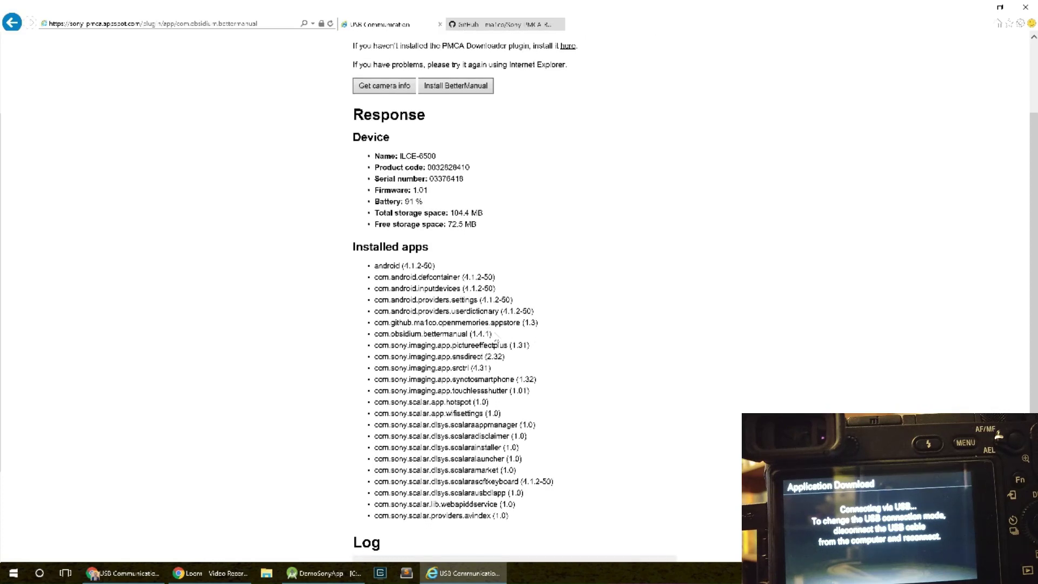
left_click_drag(496, 340, 373, 338)
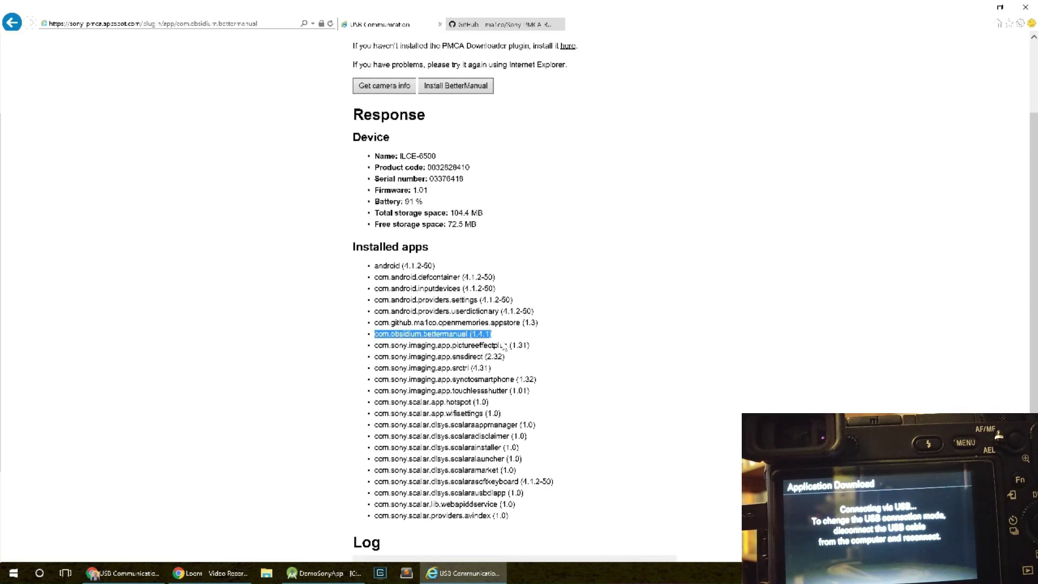
left_click(535, 355)
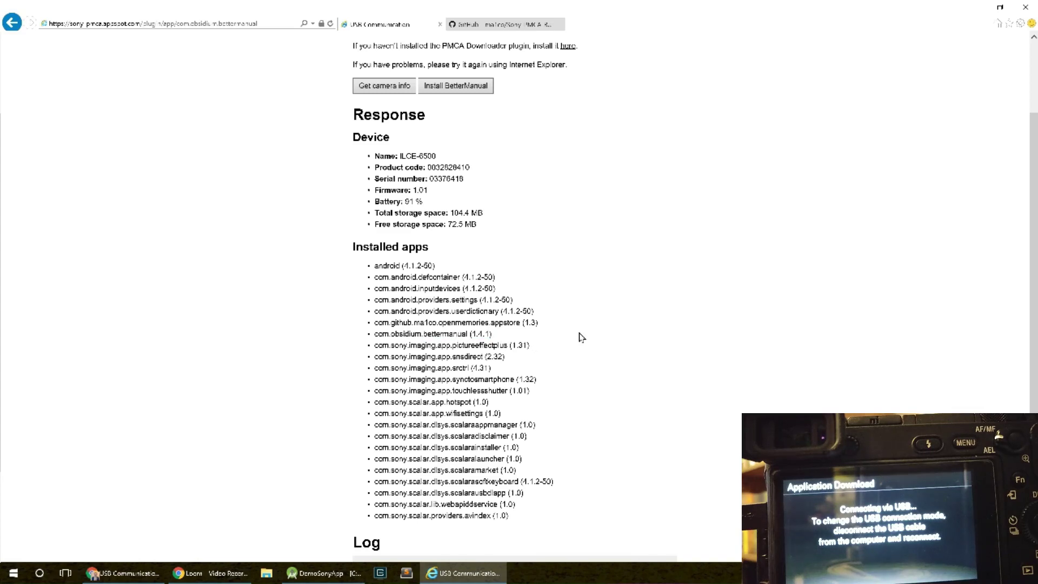
scroll(580, 337, "up", 3)
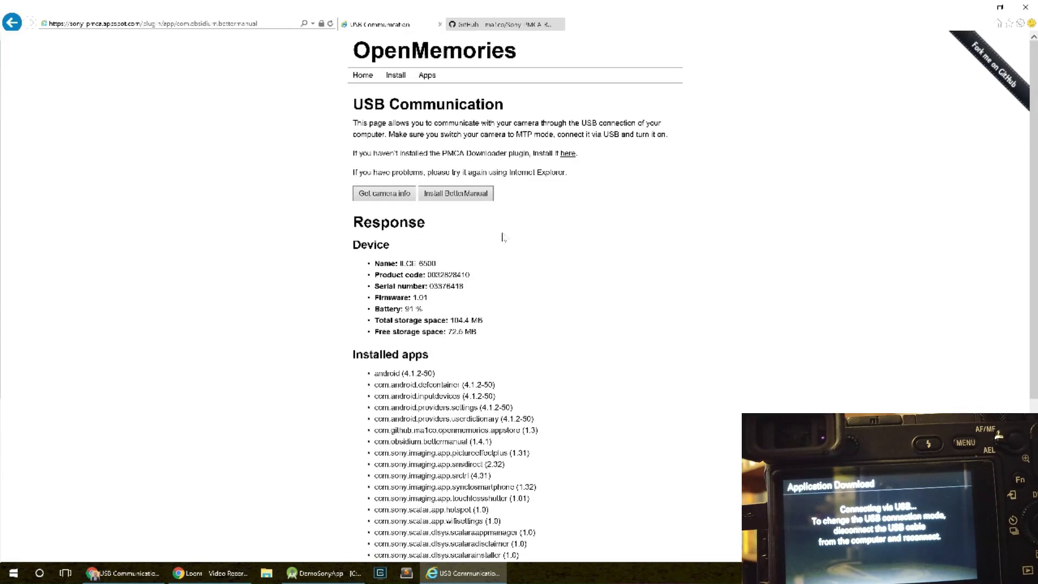
Start installing BetterManual onto the camera until the log shows 'Starting download to camera'.
left_click(452, 193)
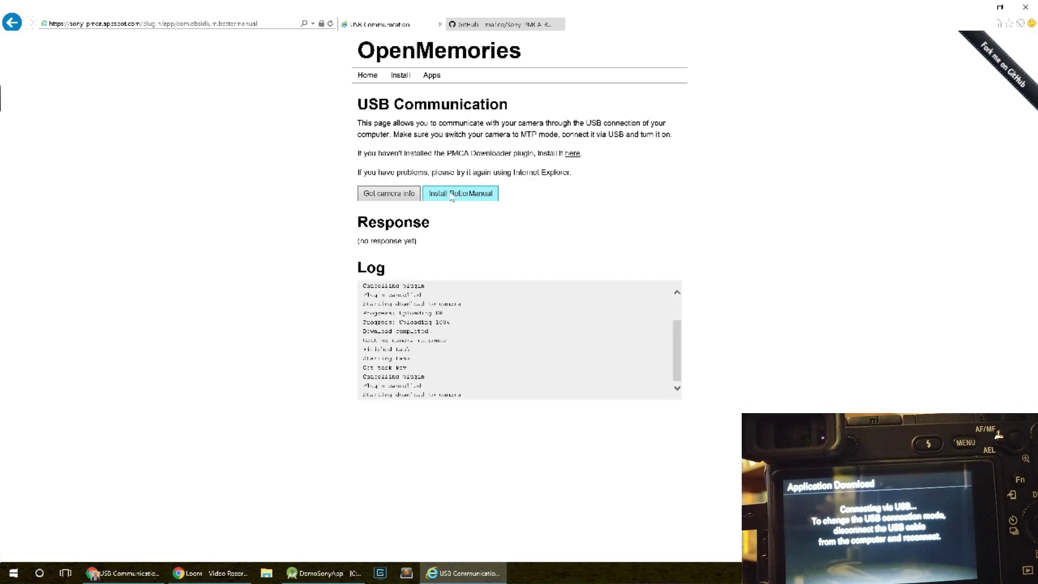